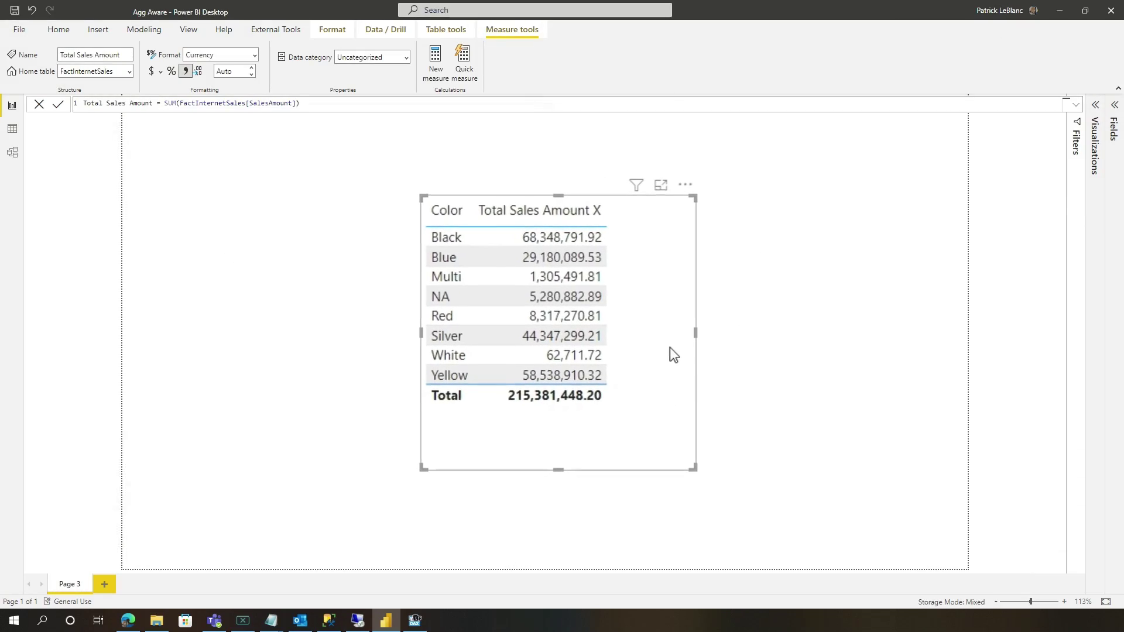
# Show the model's Fields pane and start an All Queries trace in DAX Studio.
pyautogui.click(1114, 111)
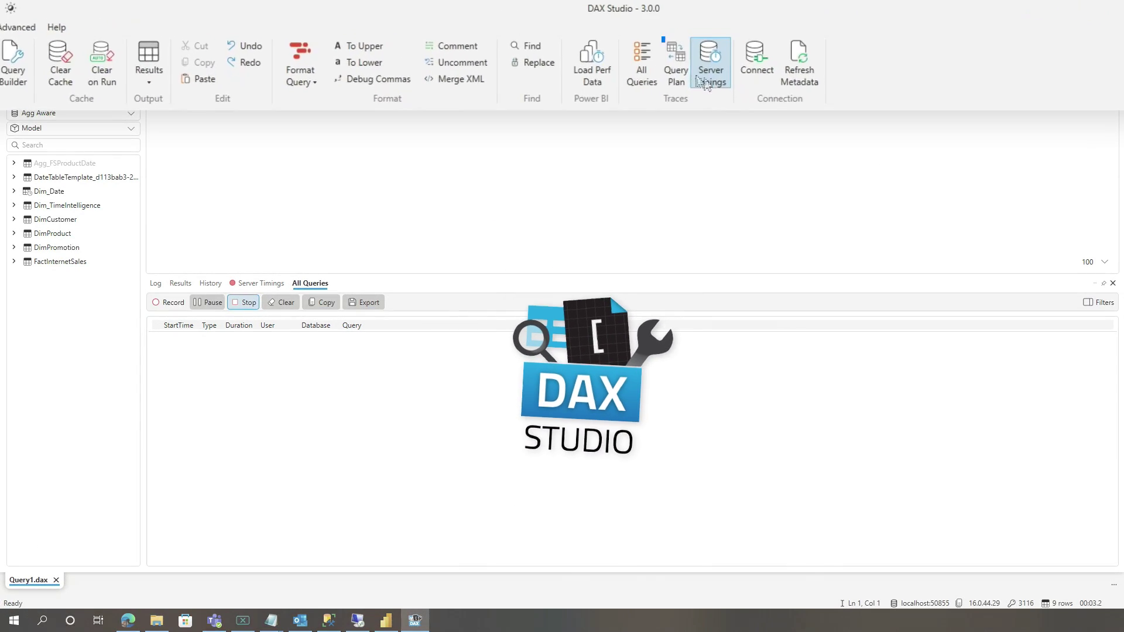
pyautogui.click(644, 65)
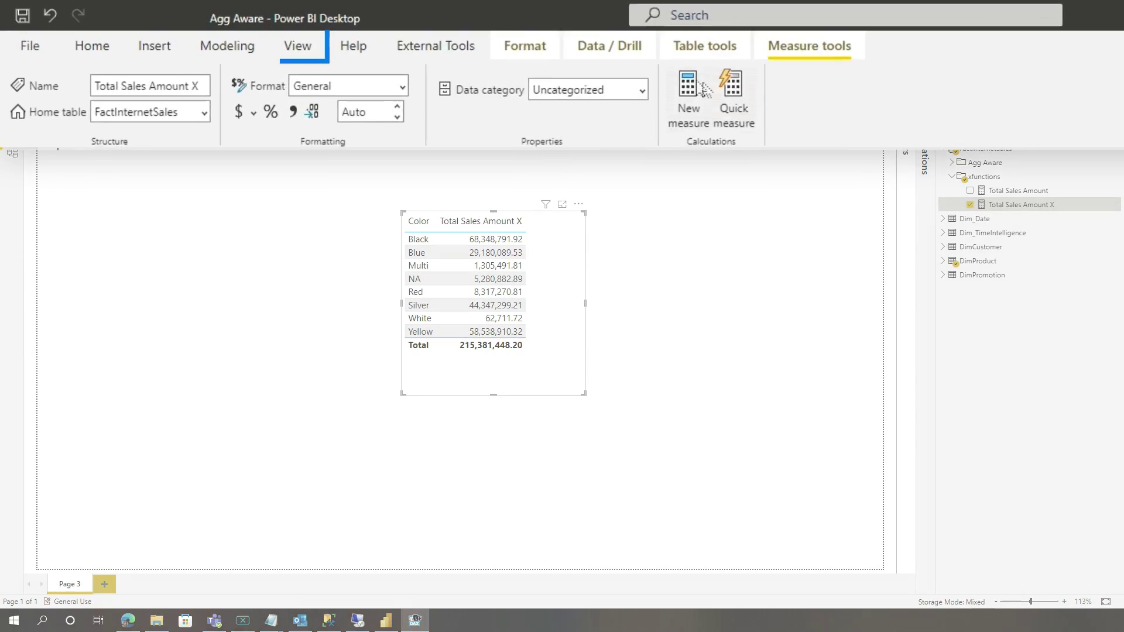
# Time the table visual's refresh in Performance analyzer: 3,235 ms, including a 3,190 ms direct query.
pyautogui.click(381, 65)
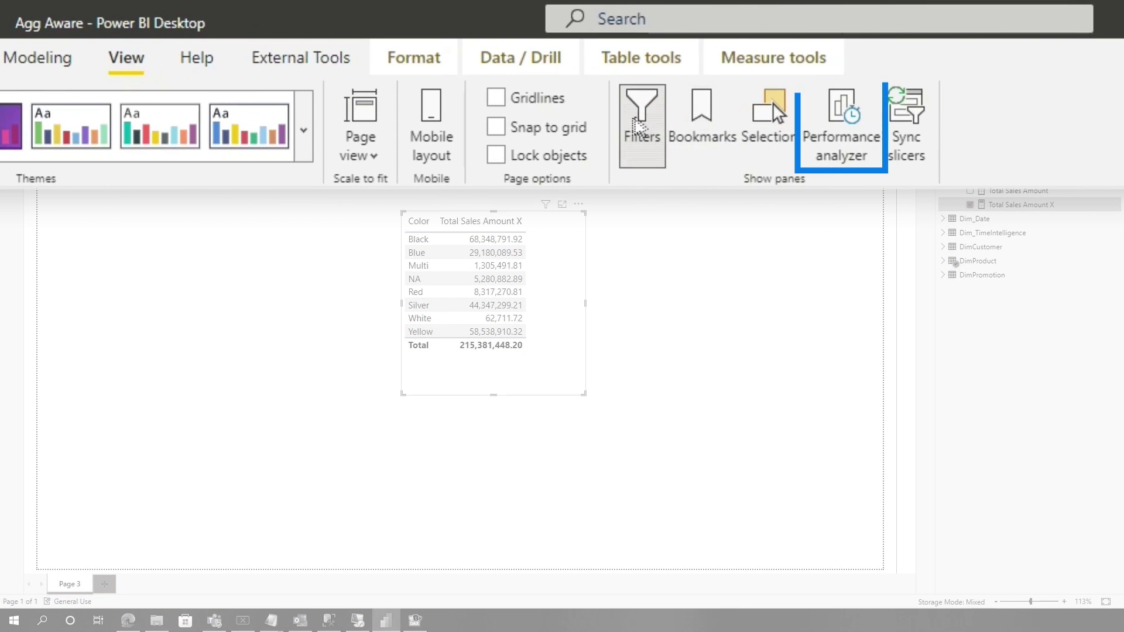
pyautogui.click(871, 132)
pyautogui.click(709, 124)
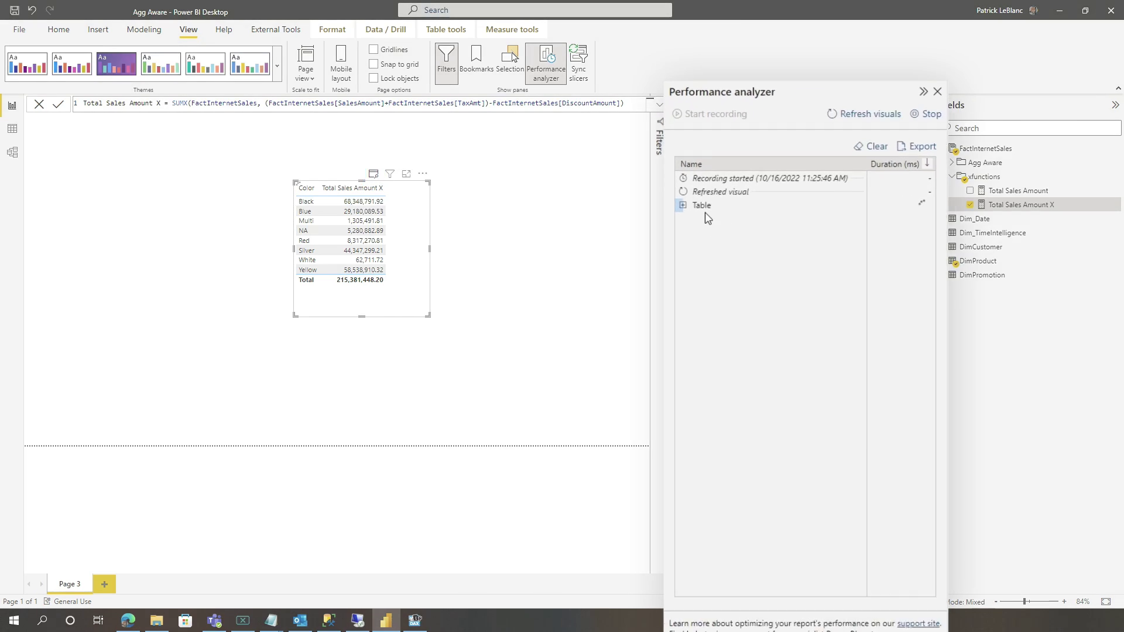
pyautogui.click(686, 203)
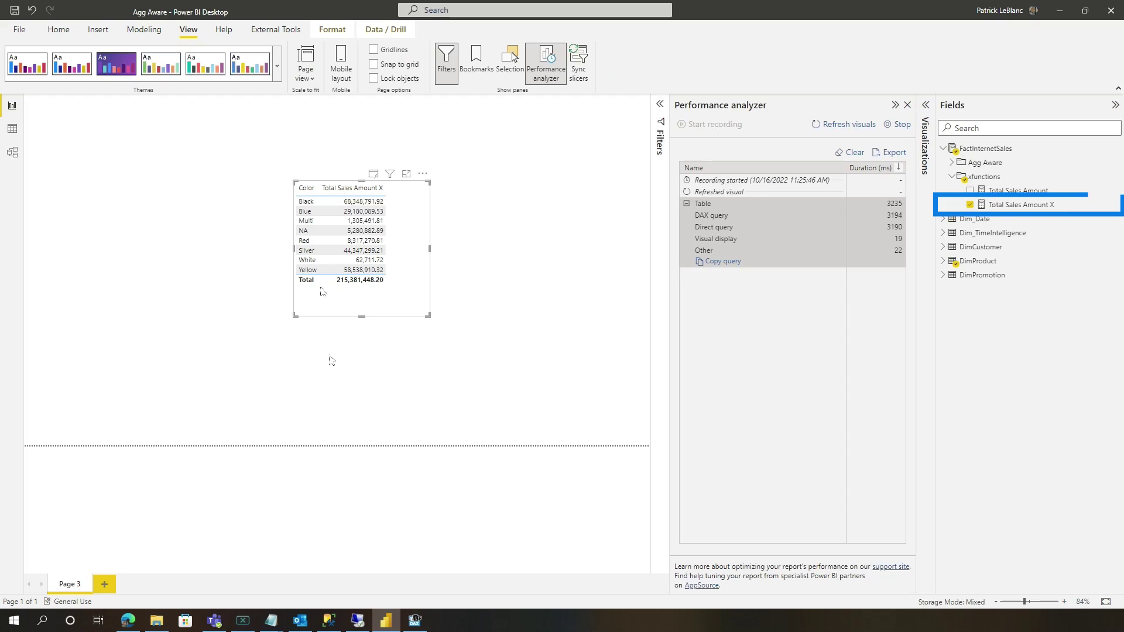
# Review the Total Sales Amount X SUMX formula and select all the query text.
pyautogui.click(972, 205)
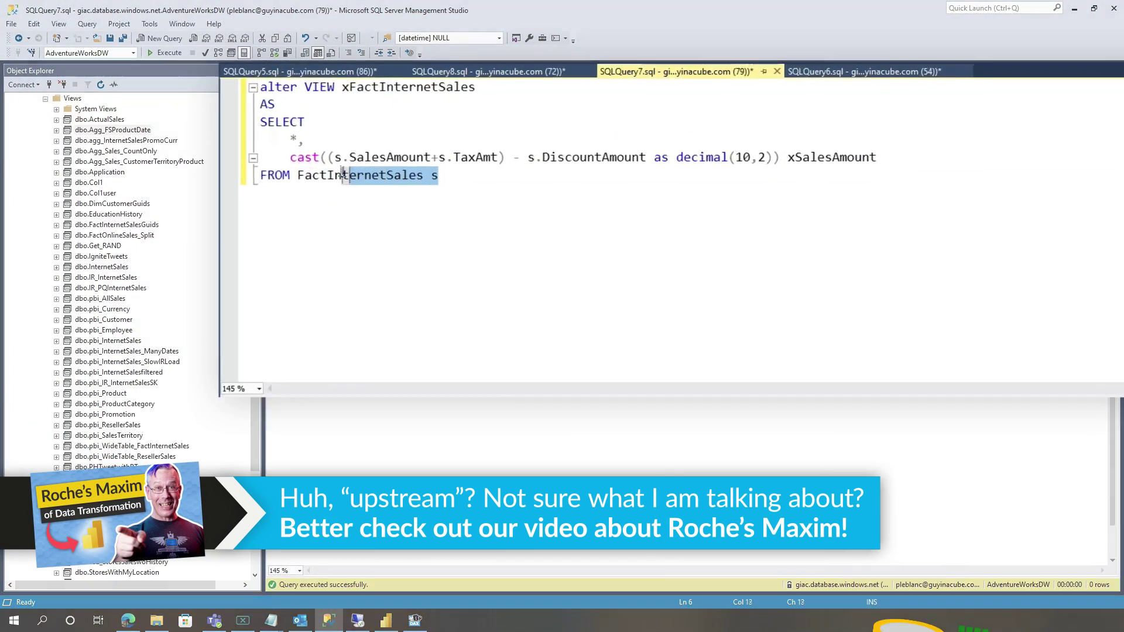
pyautogui.hotkey('ctrl', 'a')
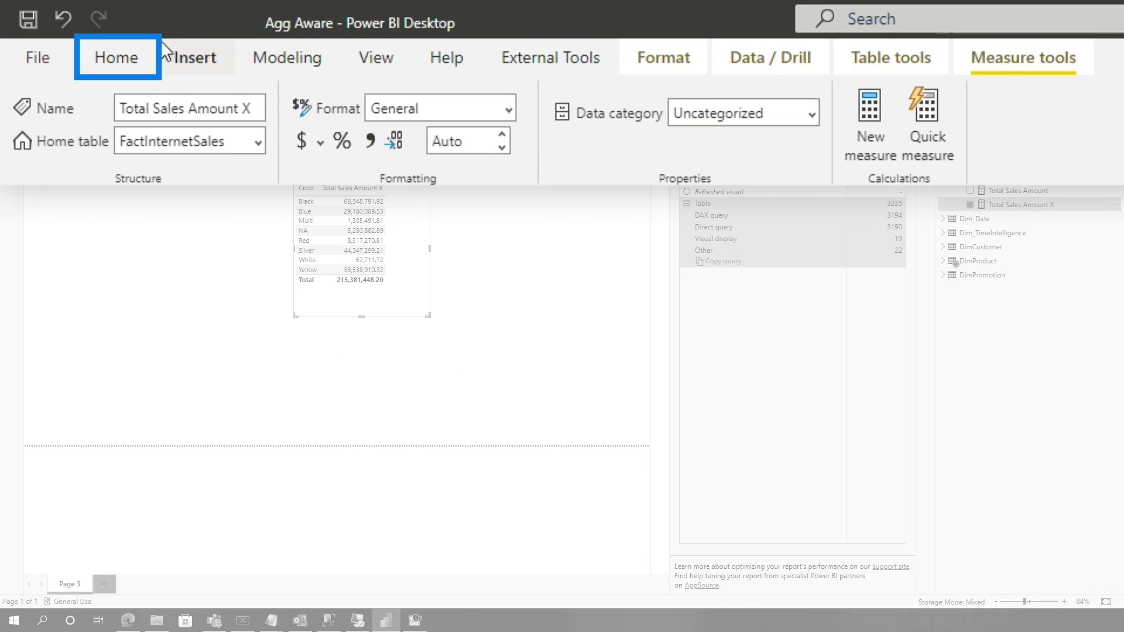
pyautogui.click(76, 28)
# Point the FactInternetSales query at the xFactInternetSales source table.
pyautogui.click(654, 115)
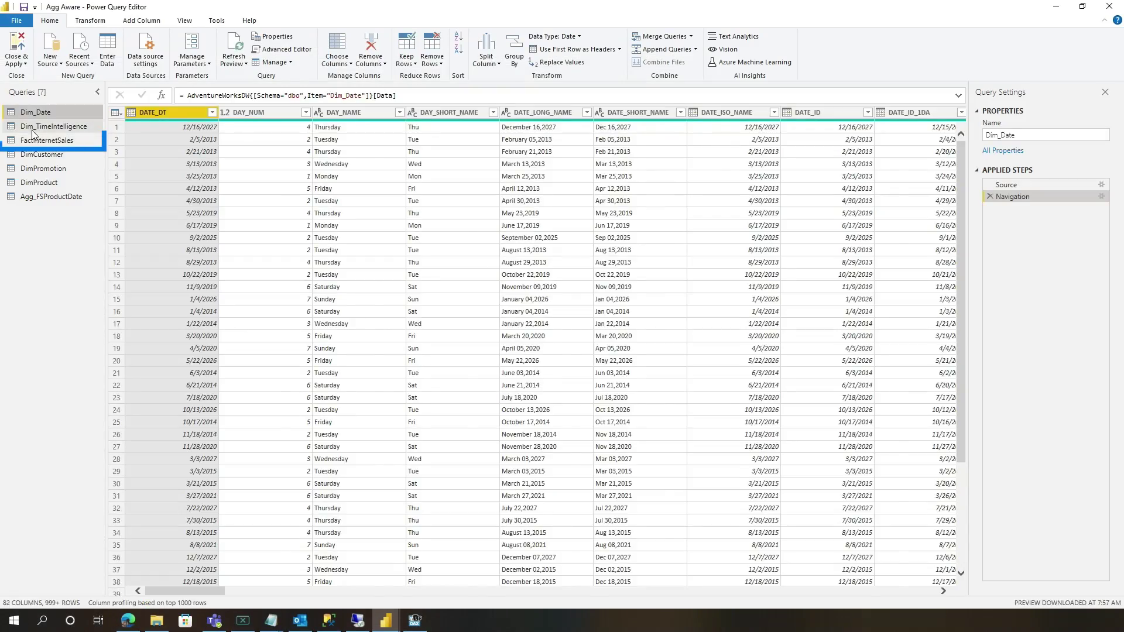
pyautogui.click(46, 140)
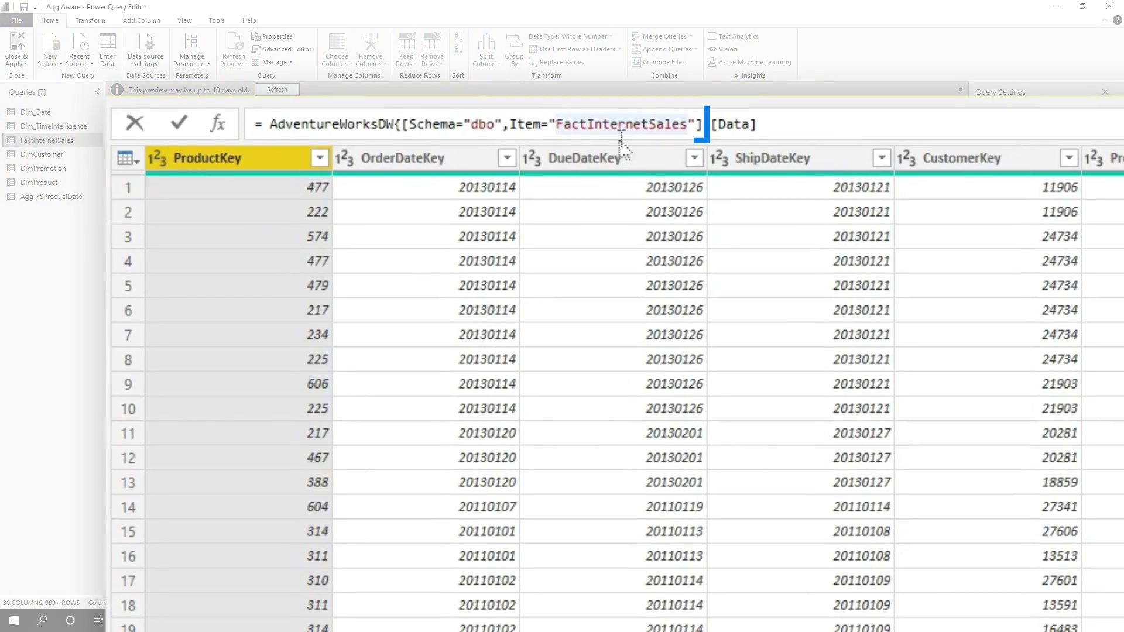
pyautogui.write('x')
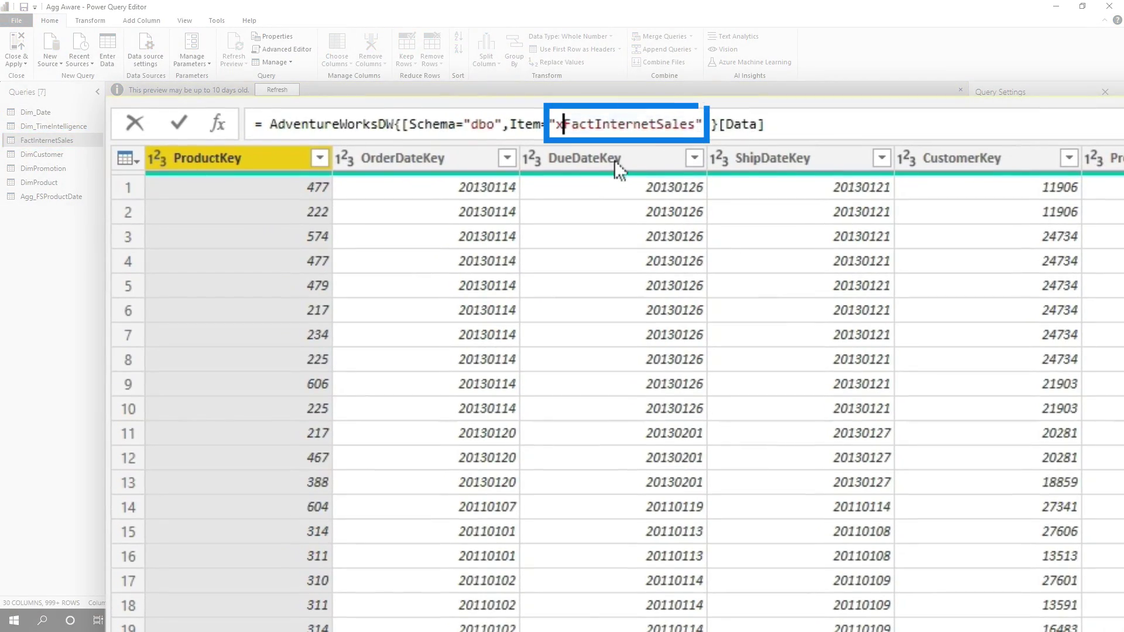
pyautogui.press('Return')
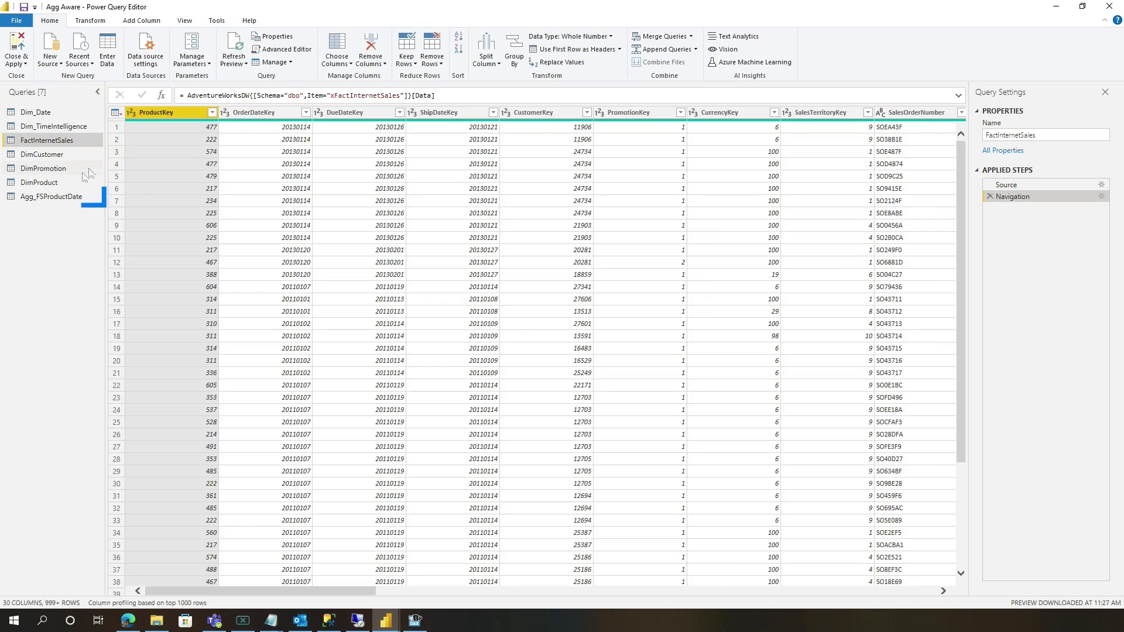
# Point Agg_FSProductDate at xAgg_FSProductDate and apply the changes to the model.
pyautogui.click(51, 196)
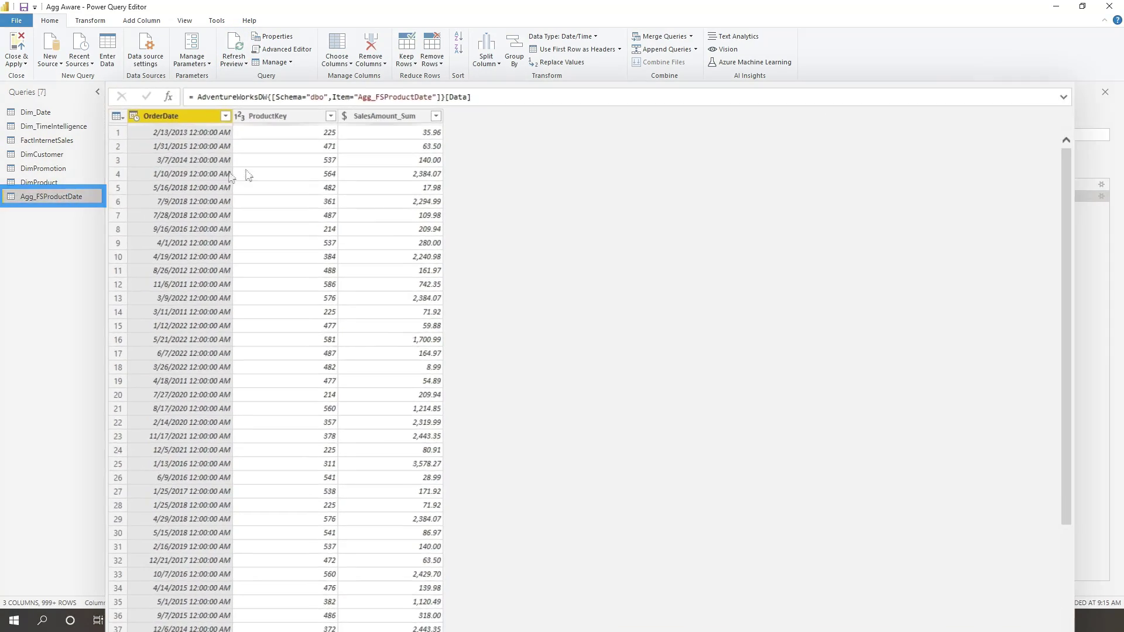
pyautogui.click(367, 96)
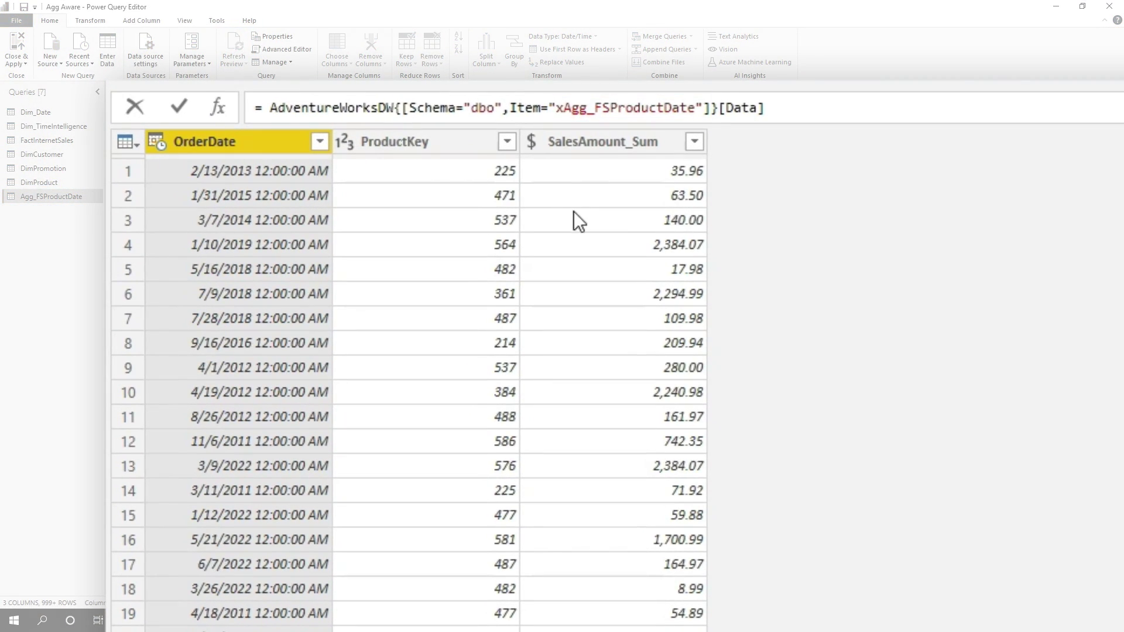
pyautogui.write('x')
pyautogui.press('Return')
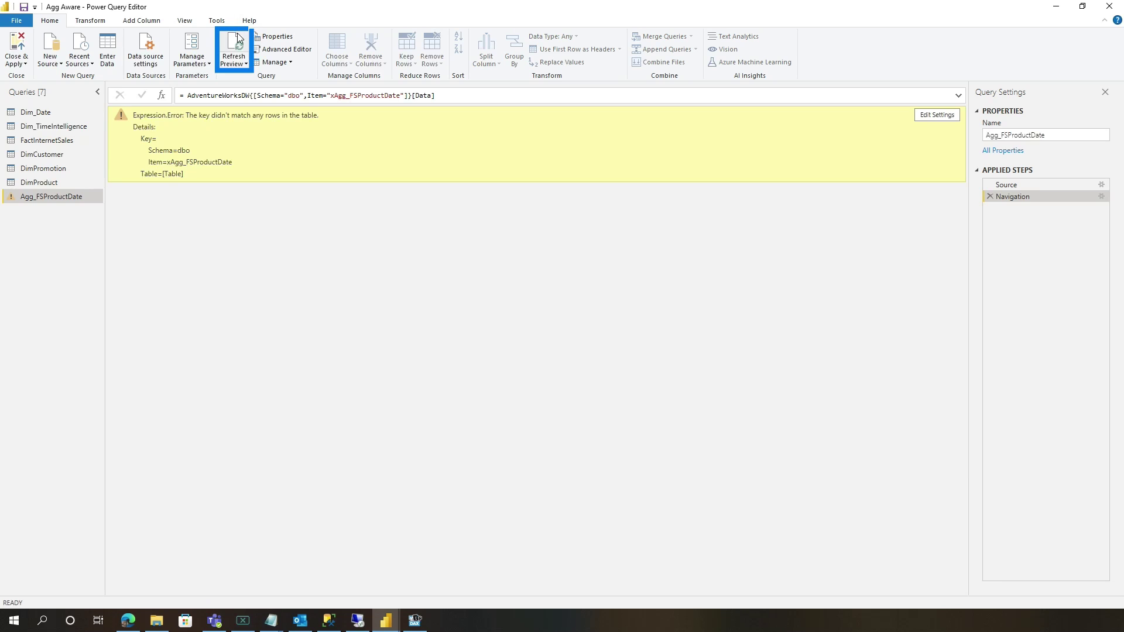
pyautogui.click(16, 44)
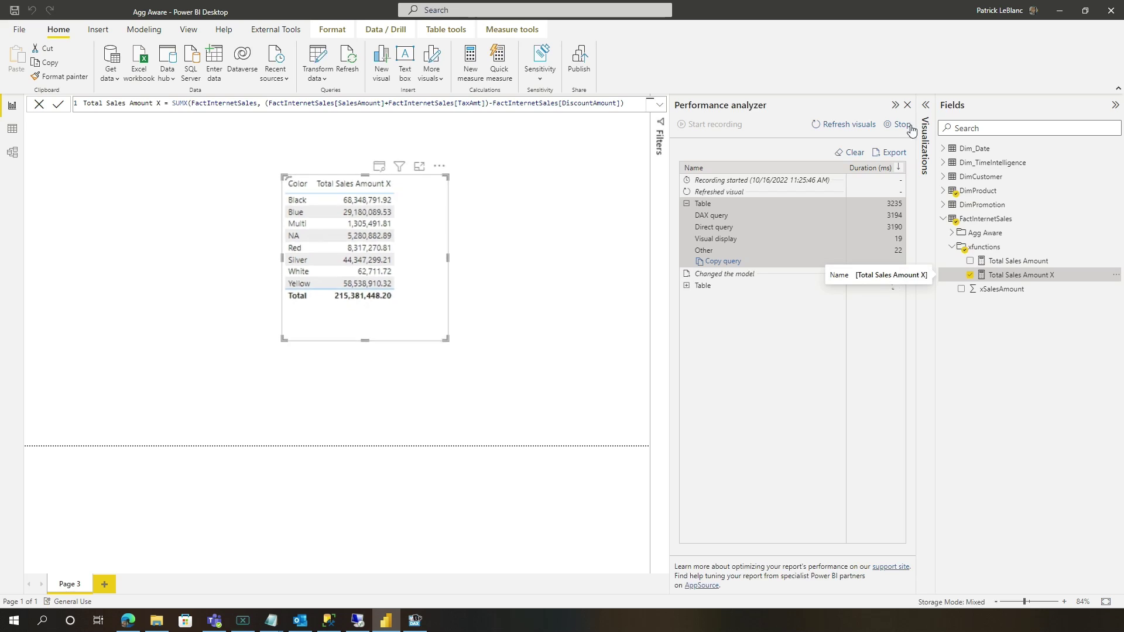
# Map Agg_FSProductDate's SalesAmount_Sum to FactInternetSales xSalesAmount as a Sum in Manage aggregations.
pyautogui.click(13, 154)
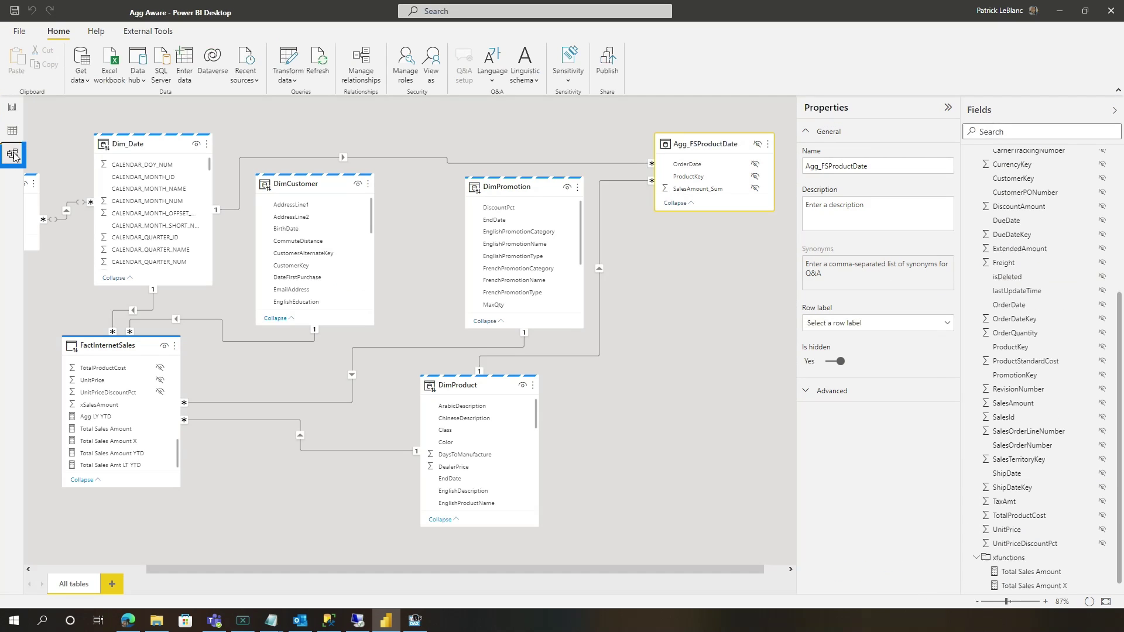
pyautogui.click(767, 145)
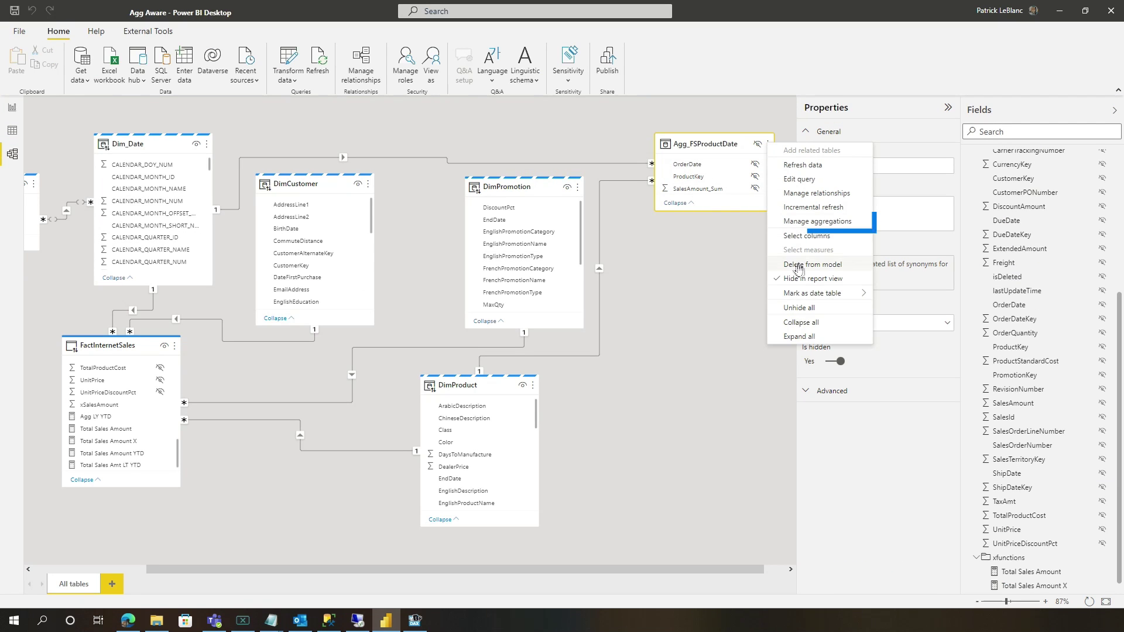
pyautogui.click(809, 222)
pyautogui.click(722, 328)
pyautogui.scroll(-2, 733, 352)
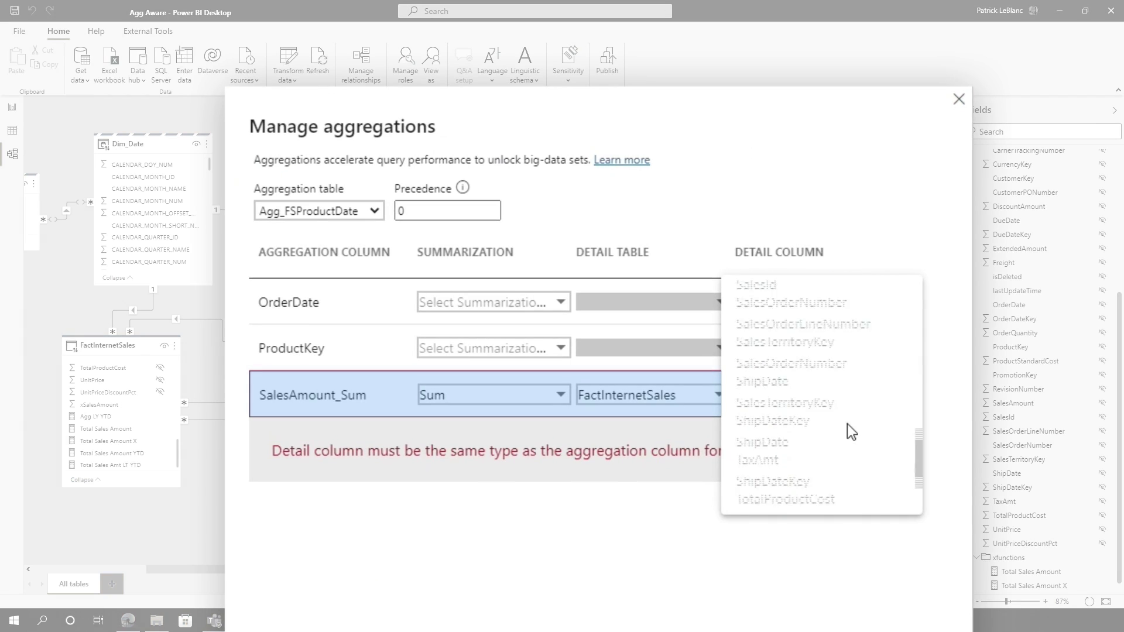
pyautogui.scroll(-2, 851, 431)
pyautogui.click(808, 493)
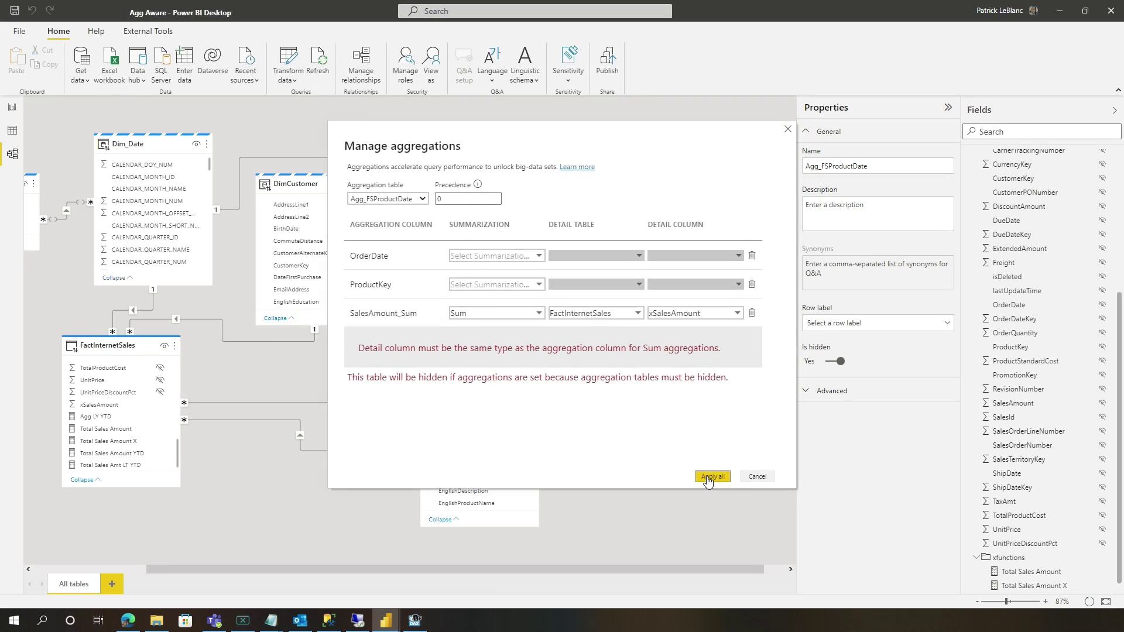
pyautogui.click(841, 631)
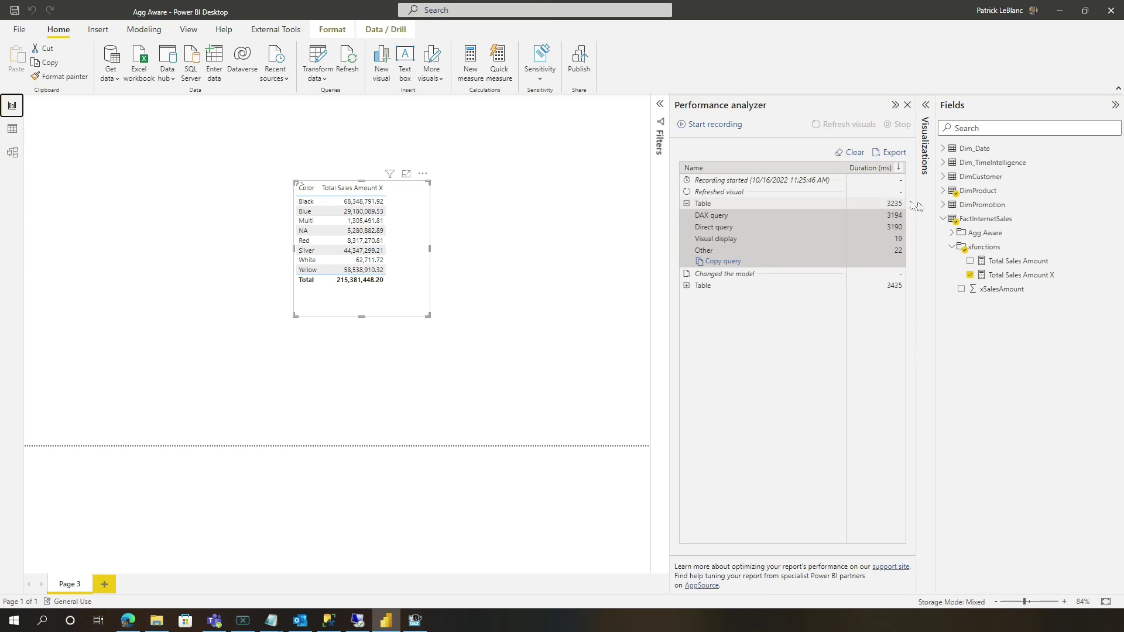
# Add a table showing Total Sales Amount by DimProduct Color, totalling $215,381,924.13.
pyautogui.click(1001, 261)
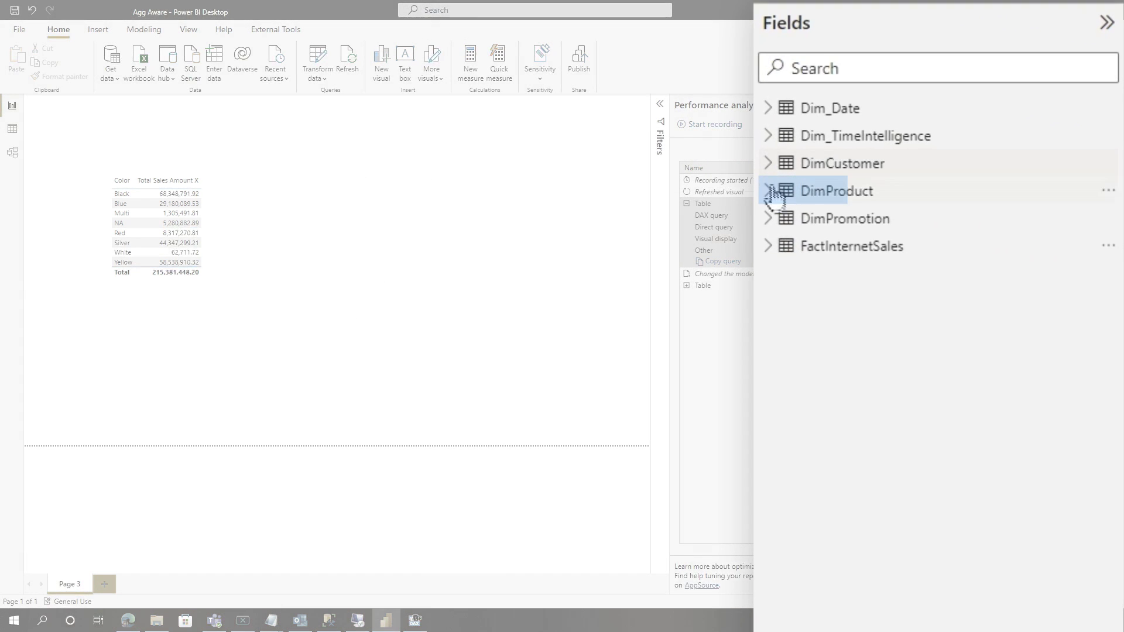
pyautogui.click(768, 193)
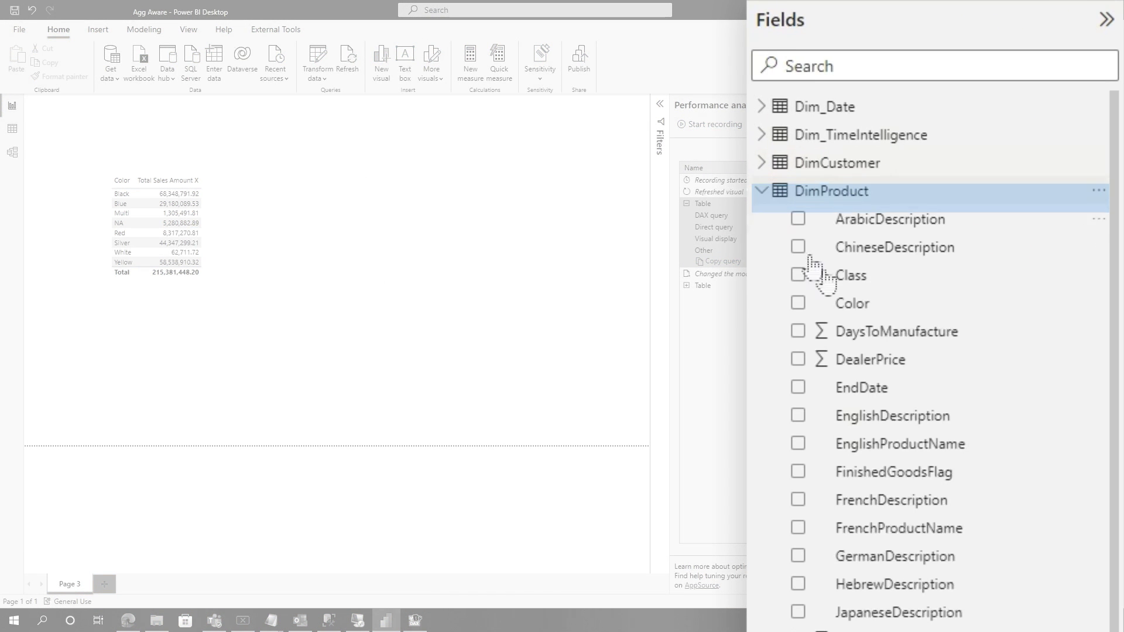
pyautogui.moveTo(863, 313); pyautogui.dragTo(534, 183)
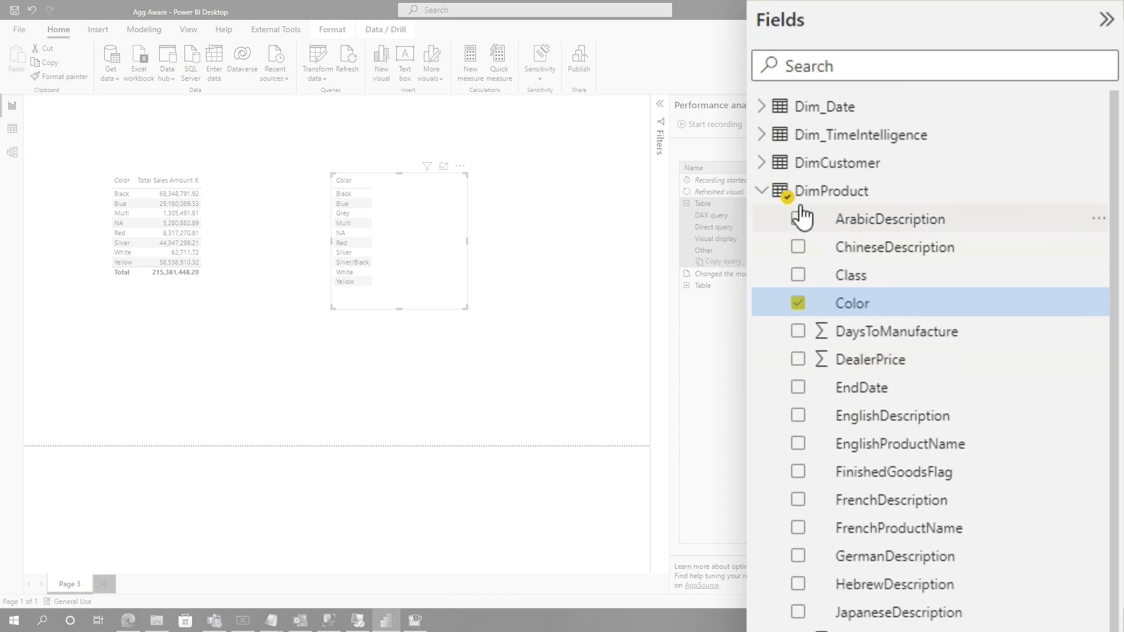
pyautogui.click(771, 195)
pyautogui.click(763, 248)
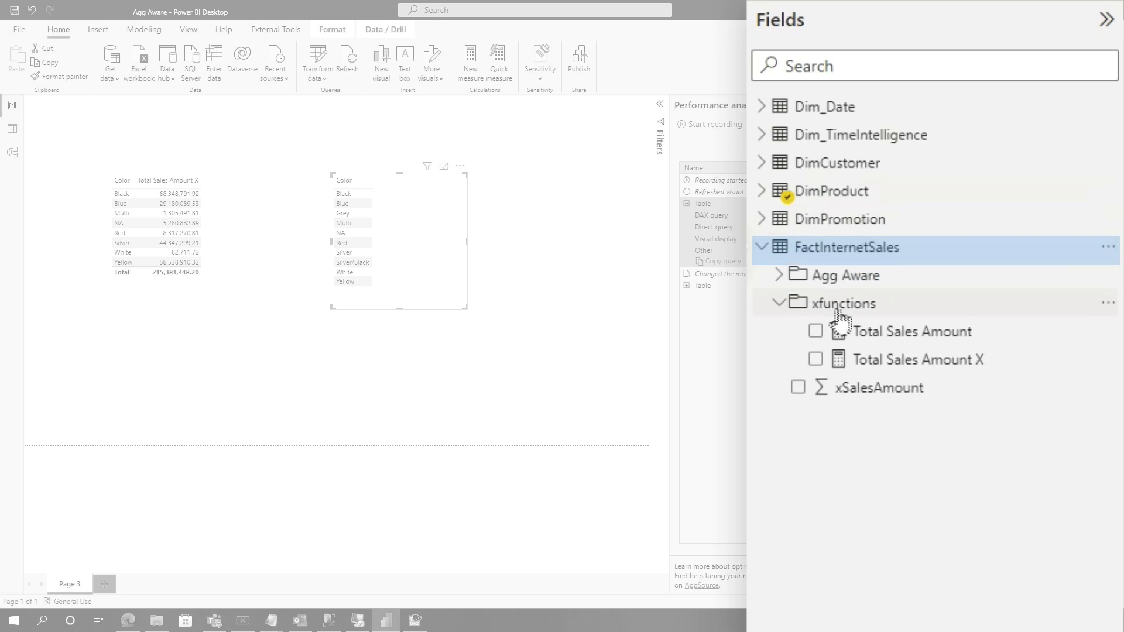
pyautogui.click(877, 335)
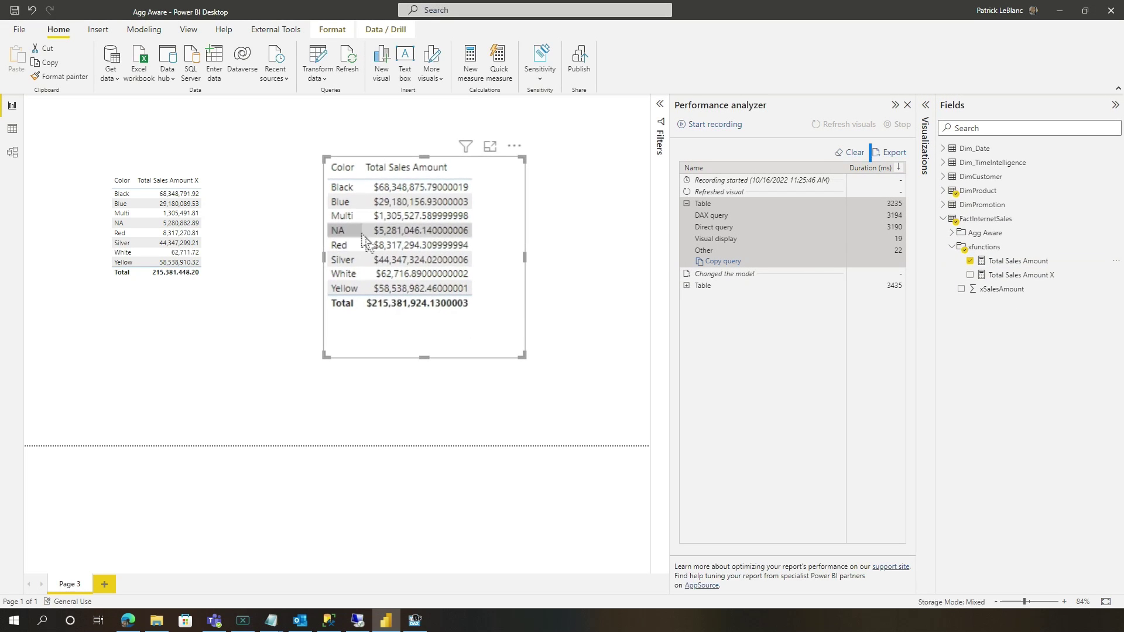
# Re-time the new table's refresh in Performance analyzer and copy its DAX query.
pyautogui.click(850, 153)
pyautogui.click(711, 124)
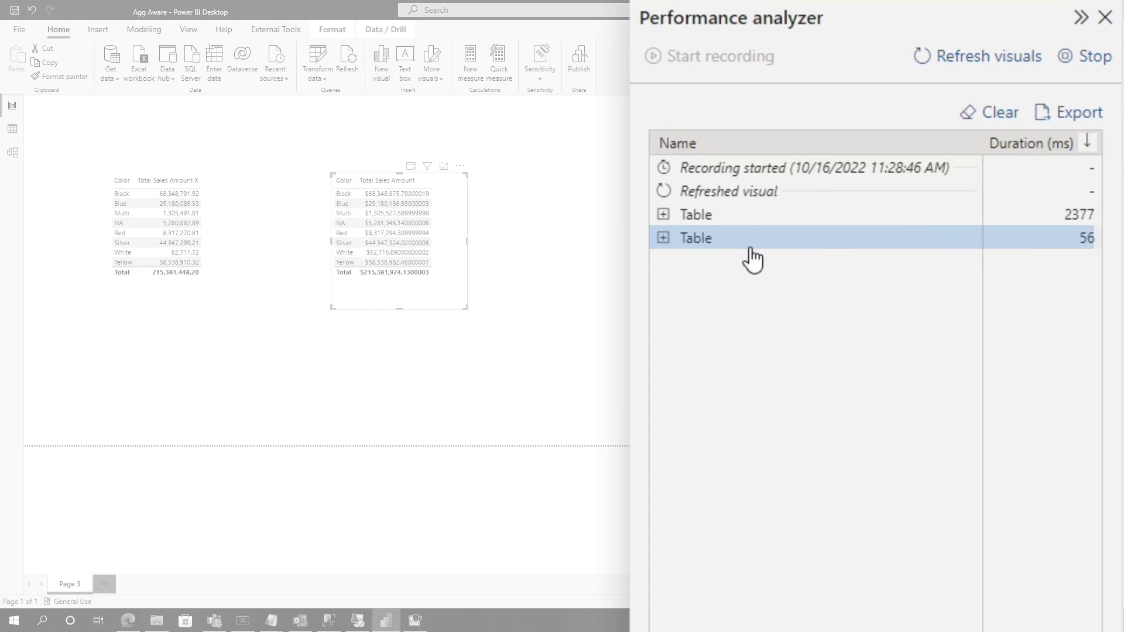
pyautogui.click(665, 239)
pyautogui.click(727, 328)
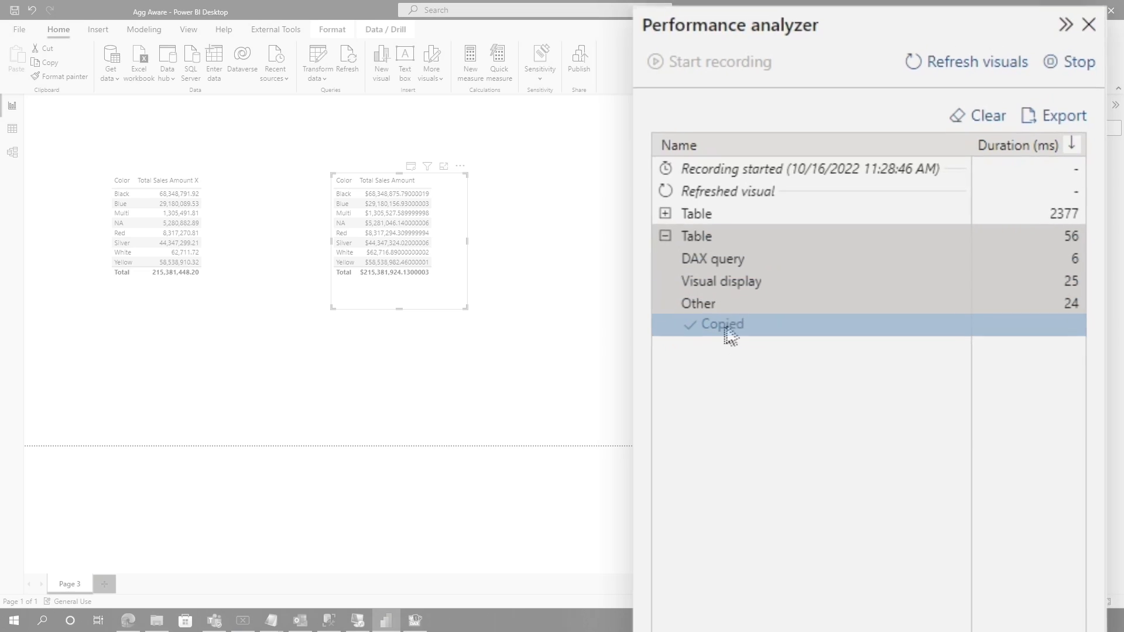
# Run the copied query in DAX Studio with Server Timings, confirming the Agg_FSProductDate match.
pyautogui.click(413, 623)
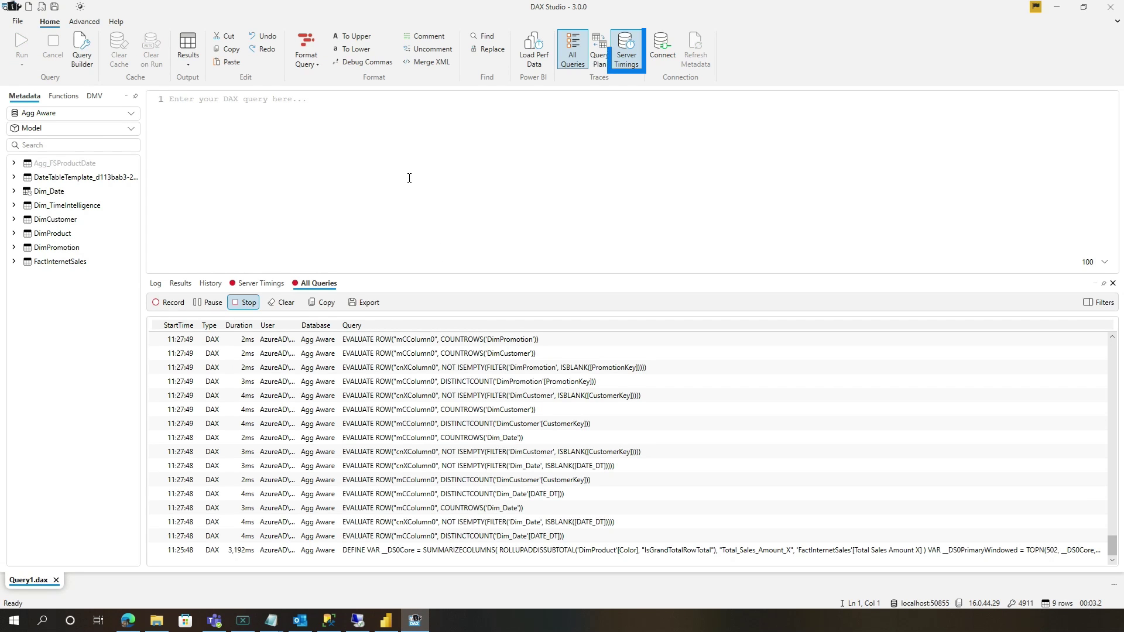
pyautogui.click(264, 286)
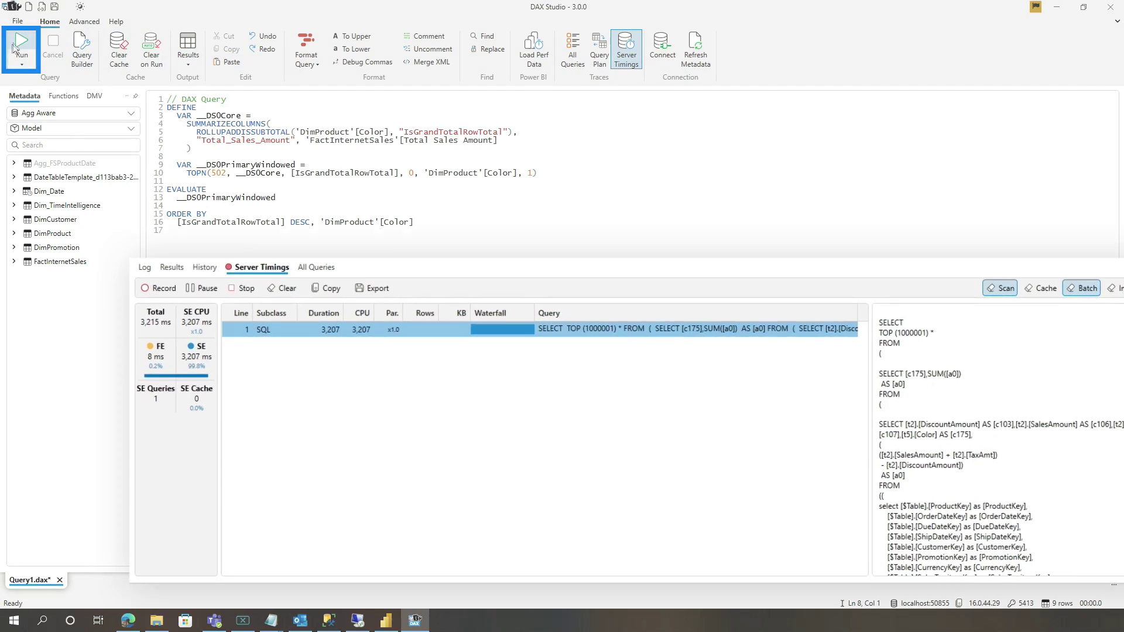
pyautogui.press('F5')
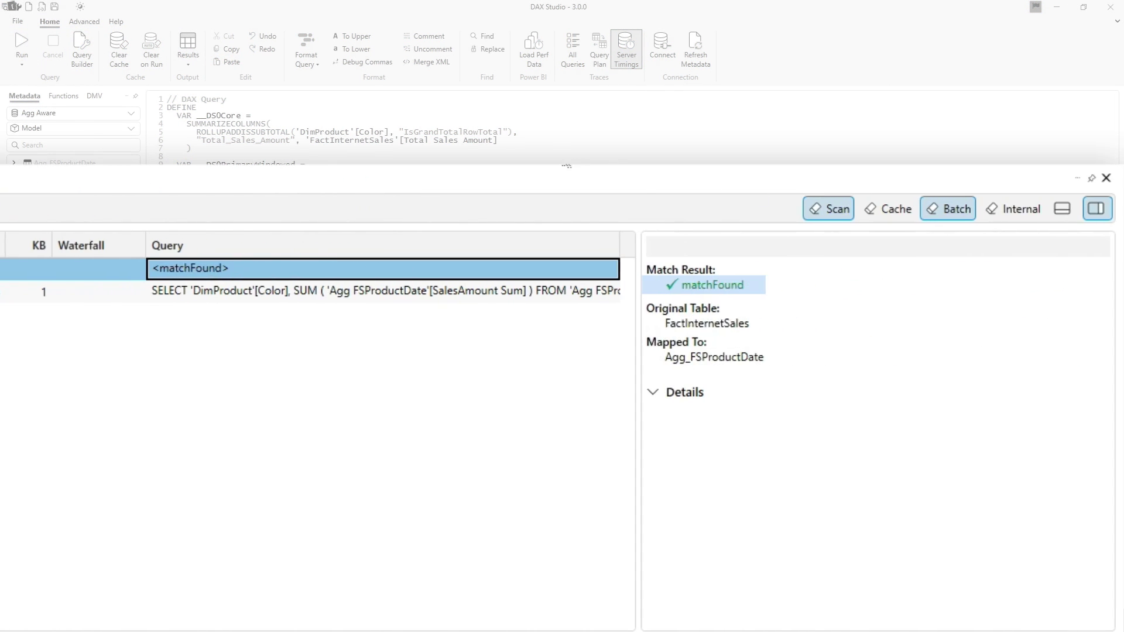